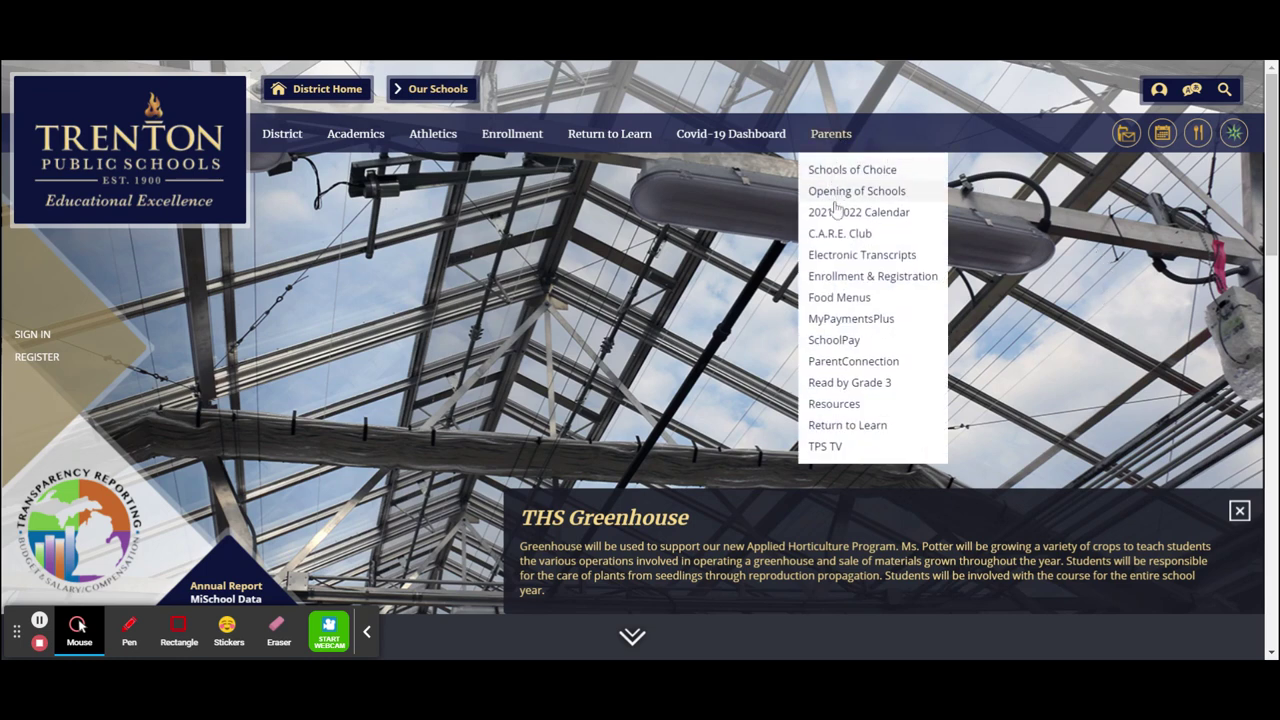
- Open the ParentConnection login page from the Parents menu, with PIN and password prefilled
left_click(855, 362)
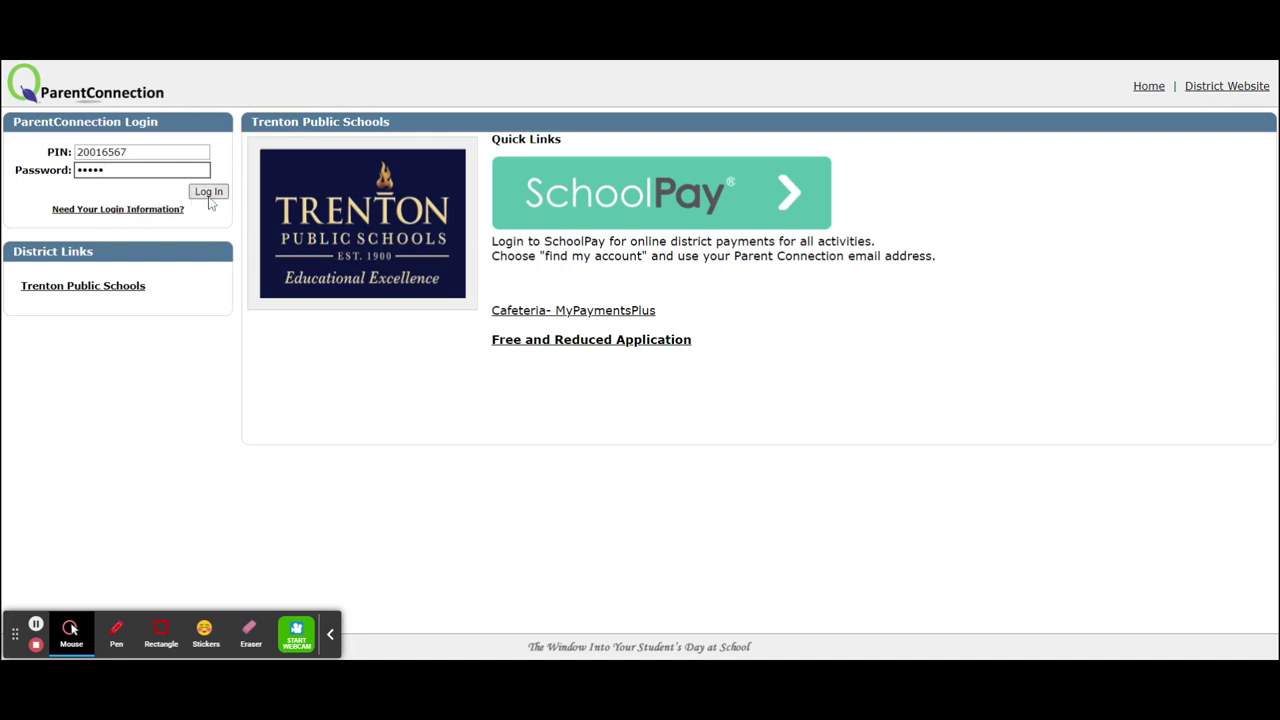
- Sign in and open the Re-Enrollment Review for the 2021-2022 Back to School Packet
left_click(209, 194)
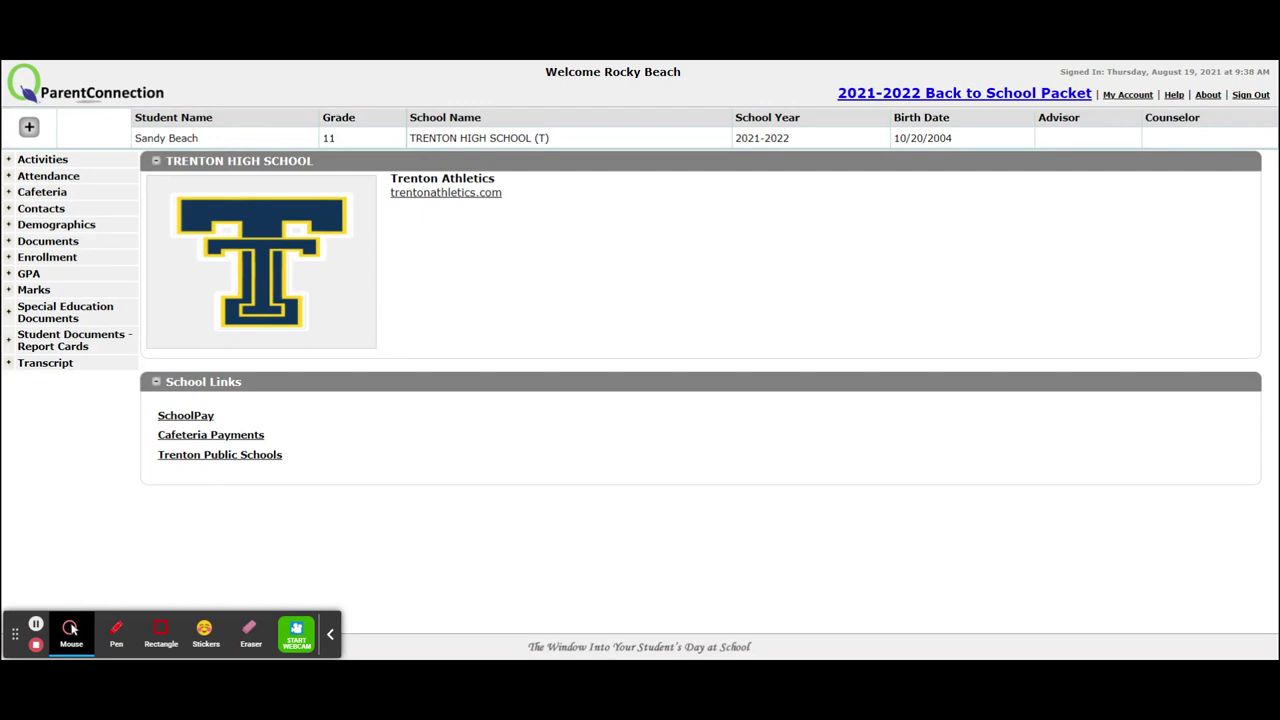
left_click(968, 96)
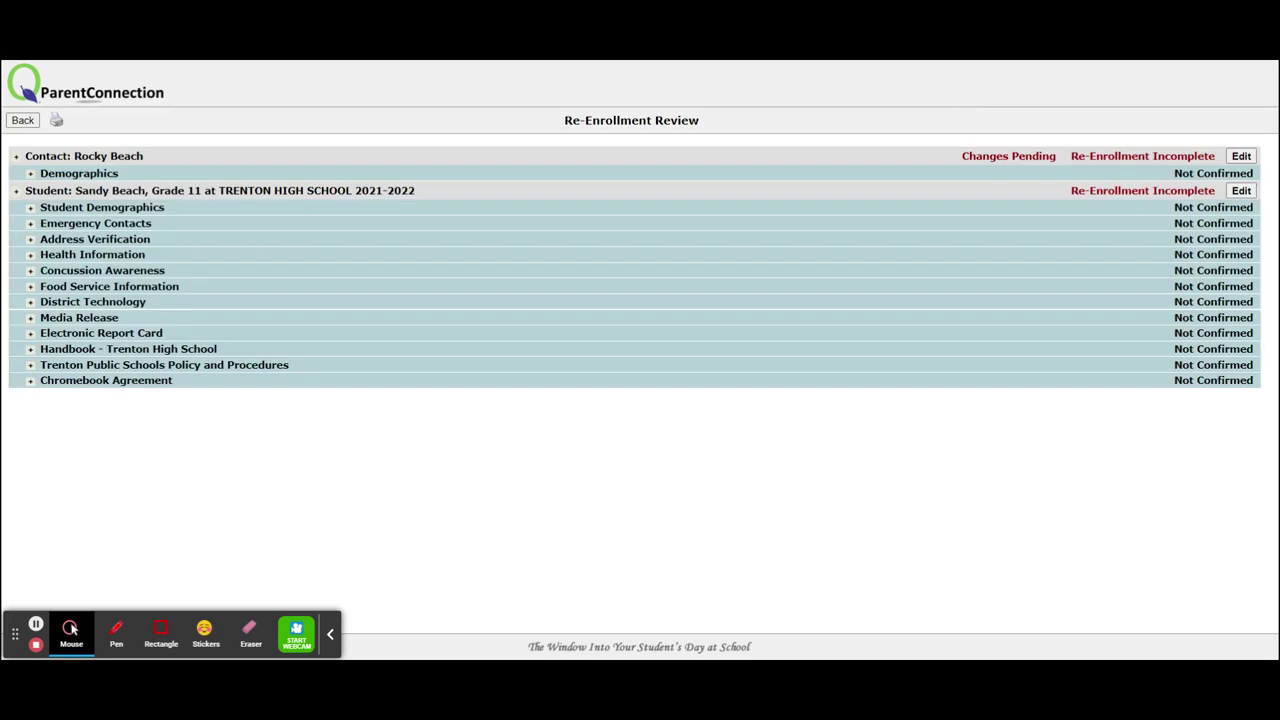
- Mark the contact's Demographics section complete and submit it
left_click(1241, 156)
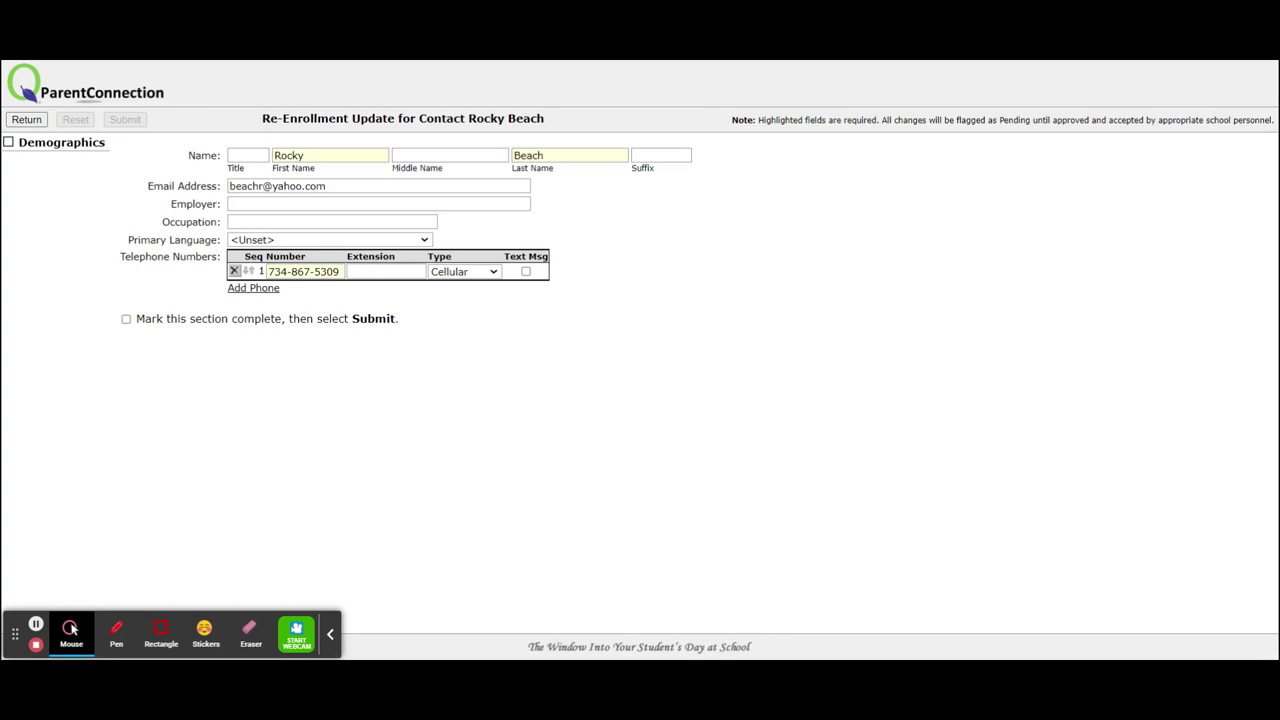
left_click(126, 320)
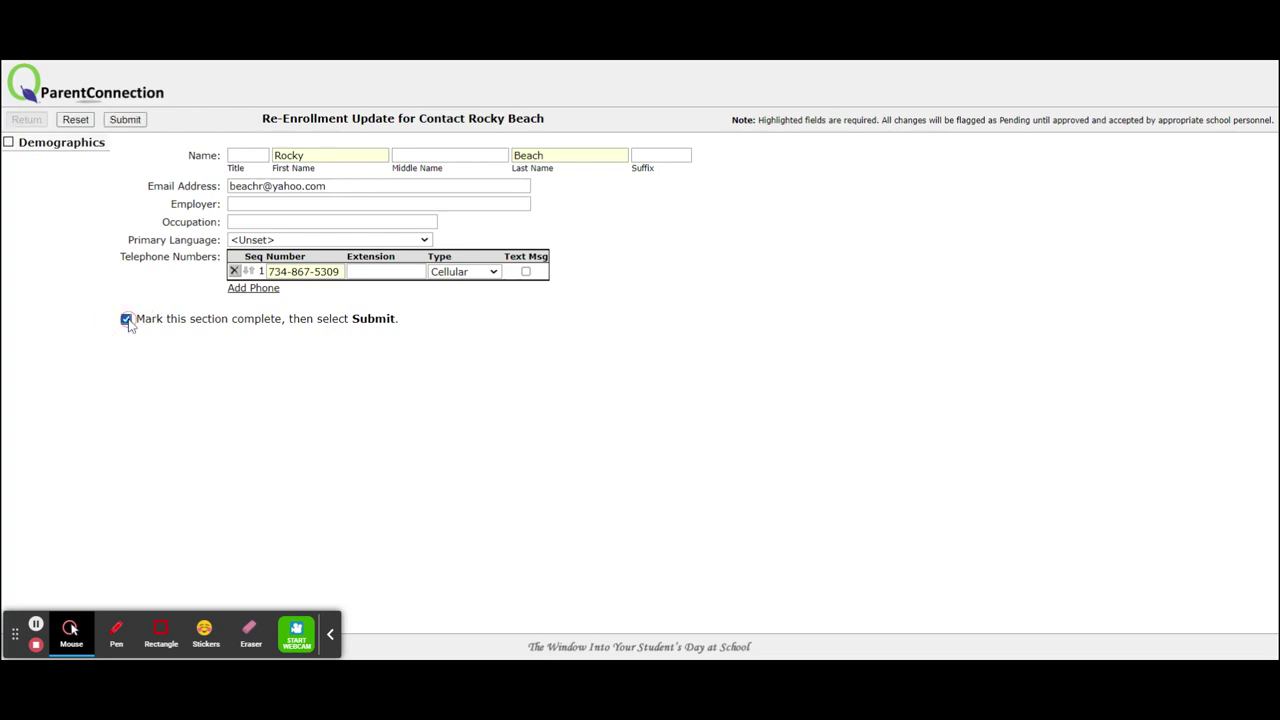
left_click(126, 120)
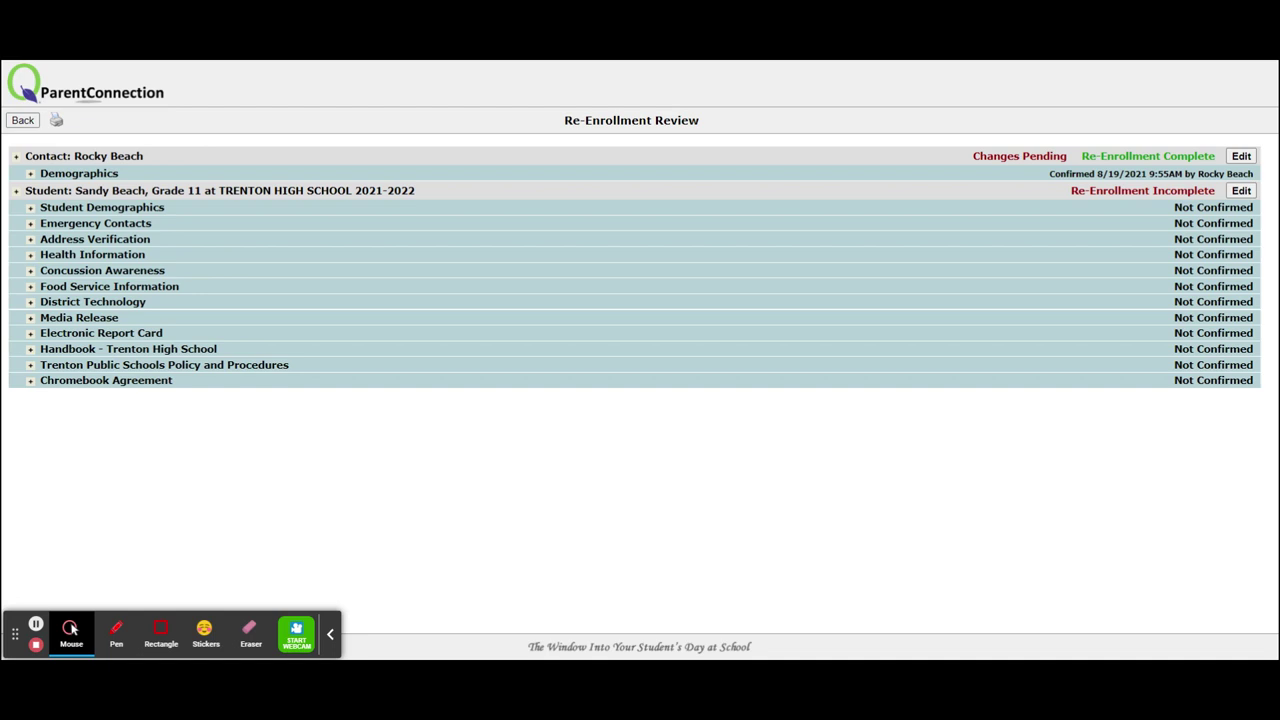
- Mark the student's Student Demographics section complete and submit it
left_click(1248, 191)
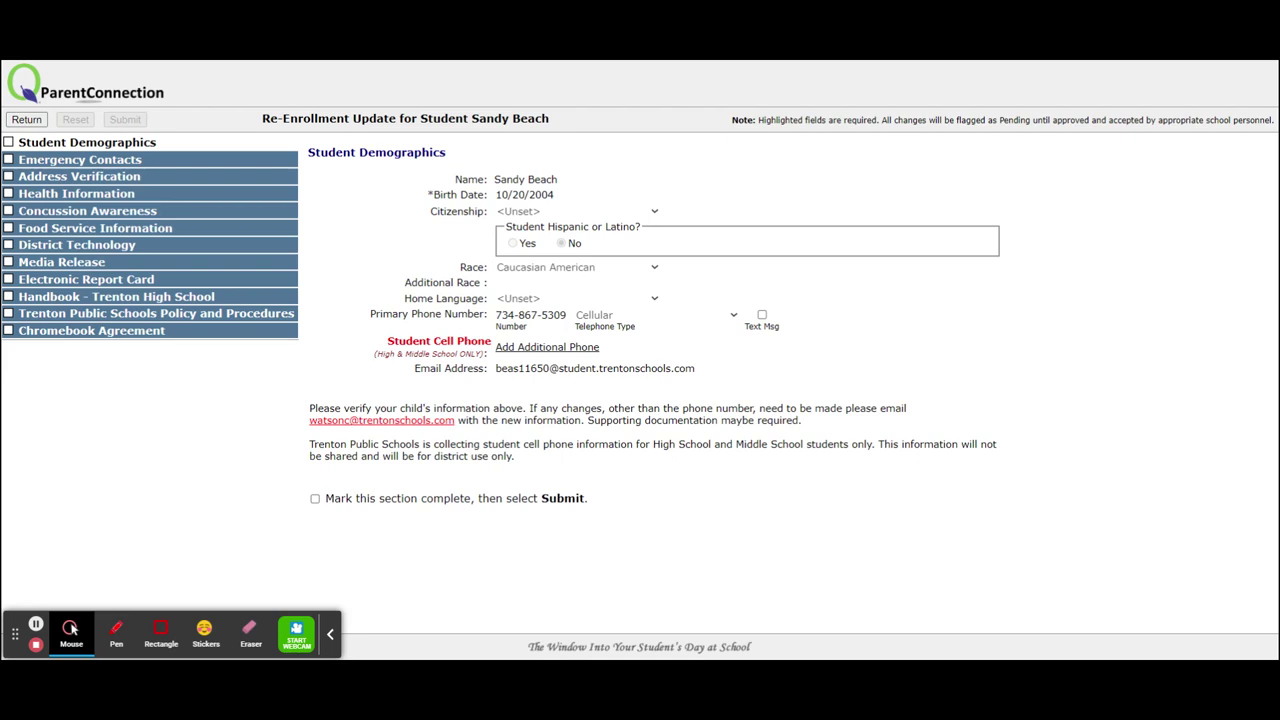
left_click(315, 499)
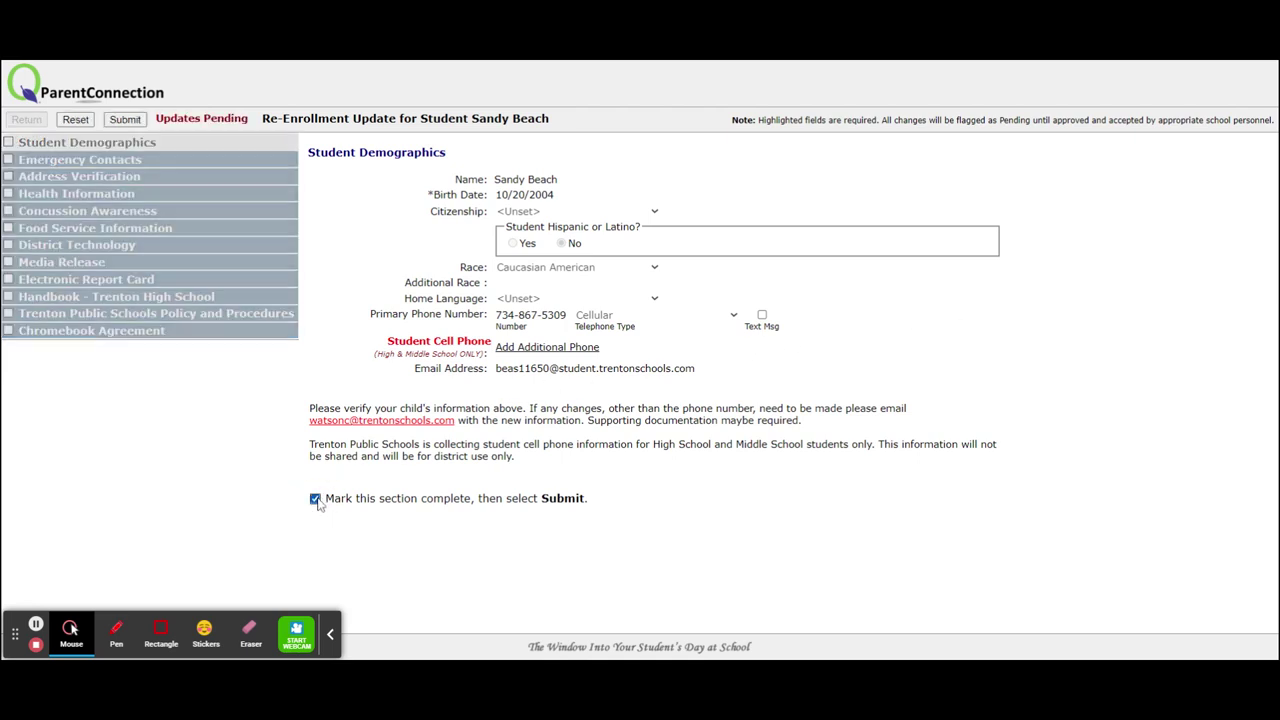
left_click(138, 121)
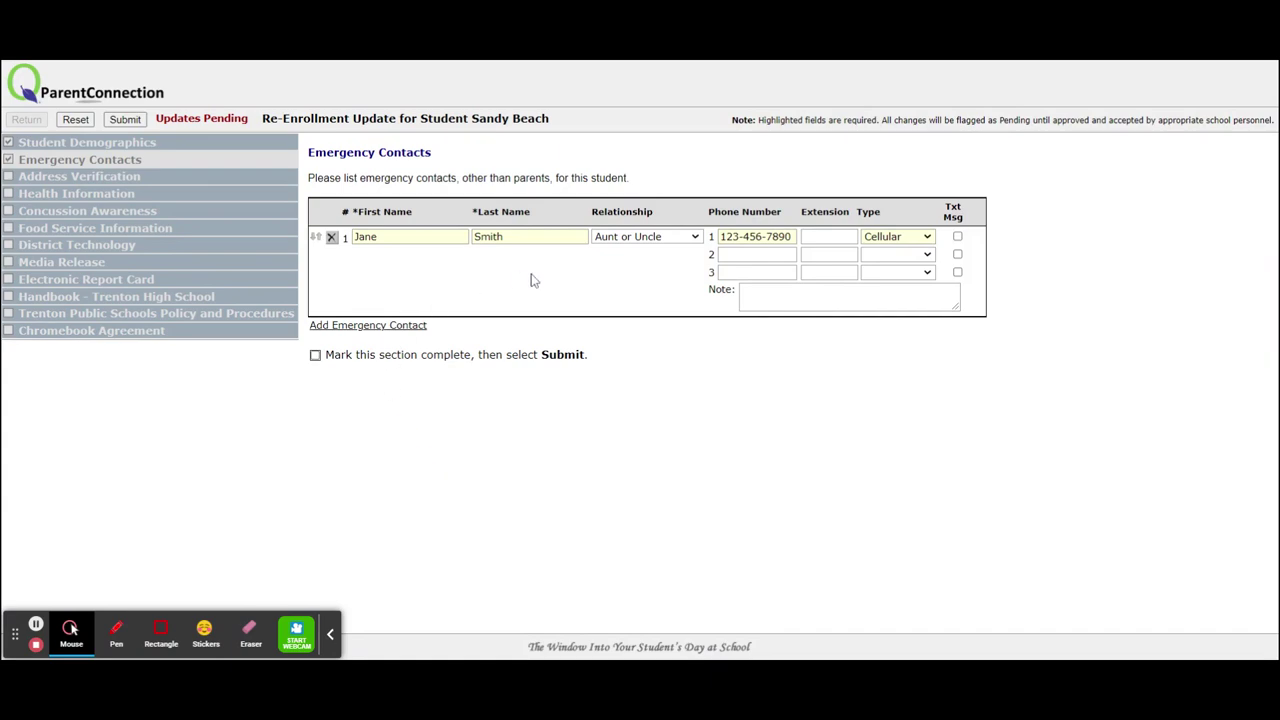
- Submit Emergency Contacts as complete and confirm the address on file is correct
left_click(316, 356)
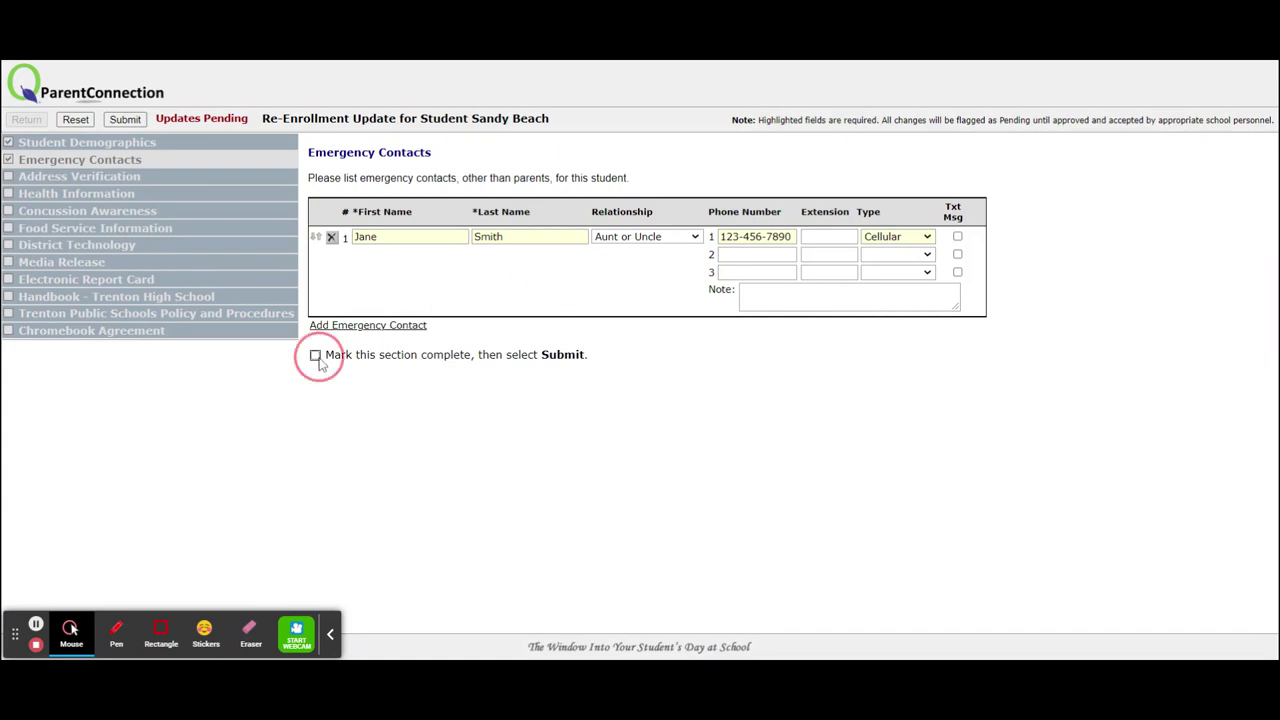
left_click(125, 120)
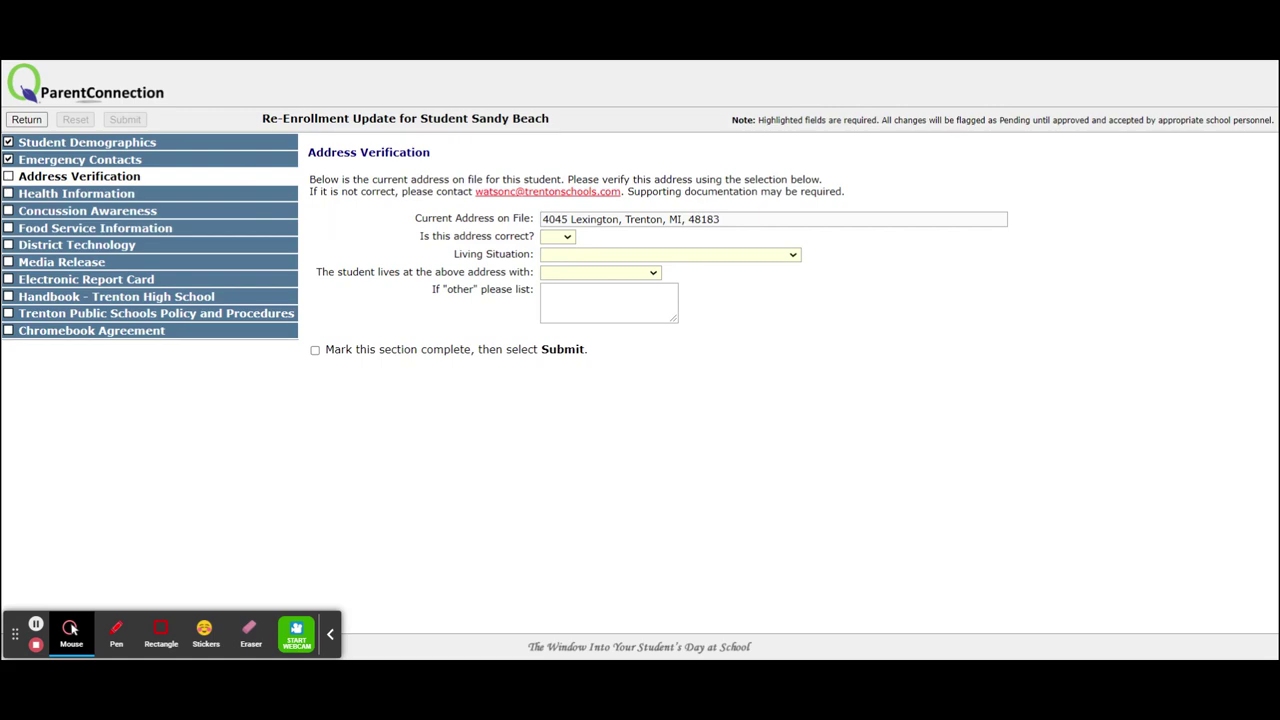
left_click(567, 242)
left_click(556, 266)
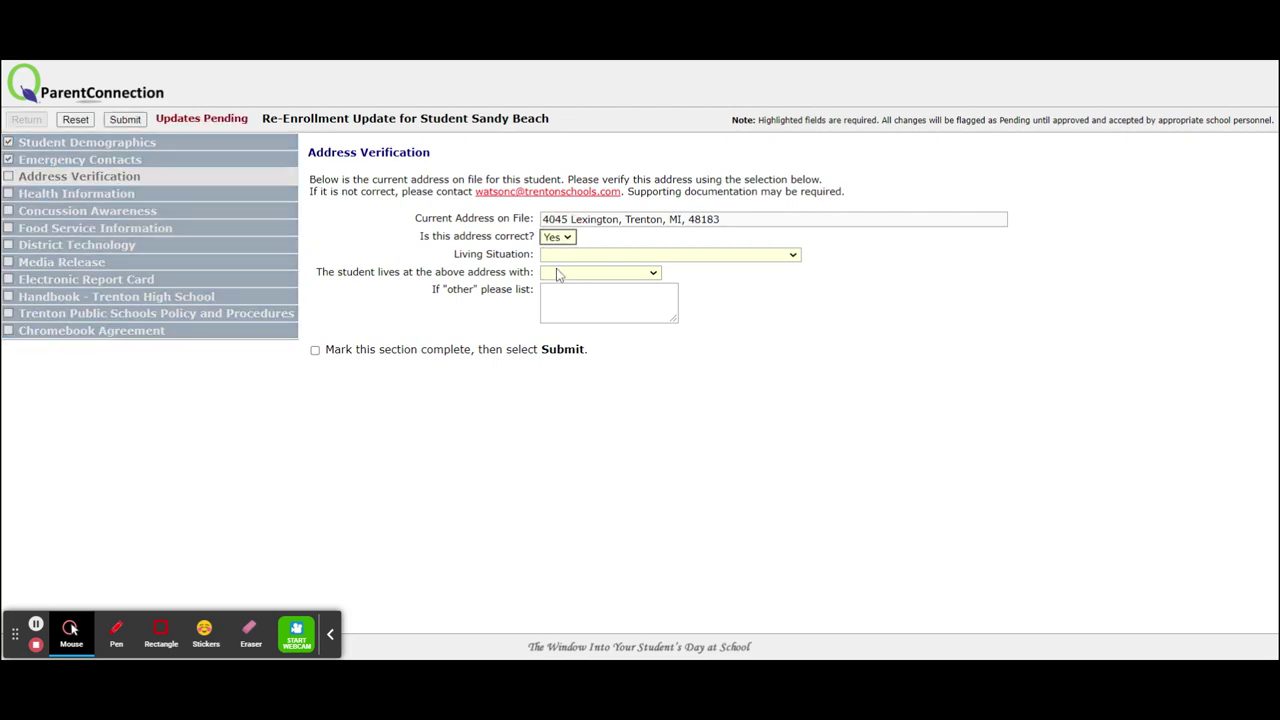
- Set housing to owned/rented home, living with Both Parents, and submit Address Verification complete
left_click(613, 270)
left_click(640, 274)
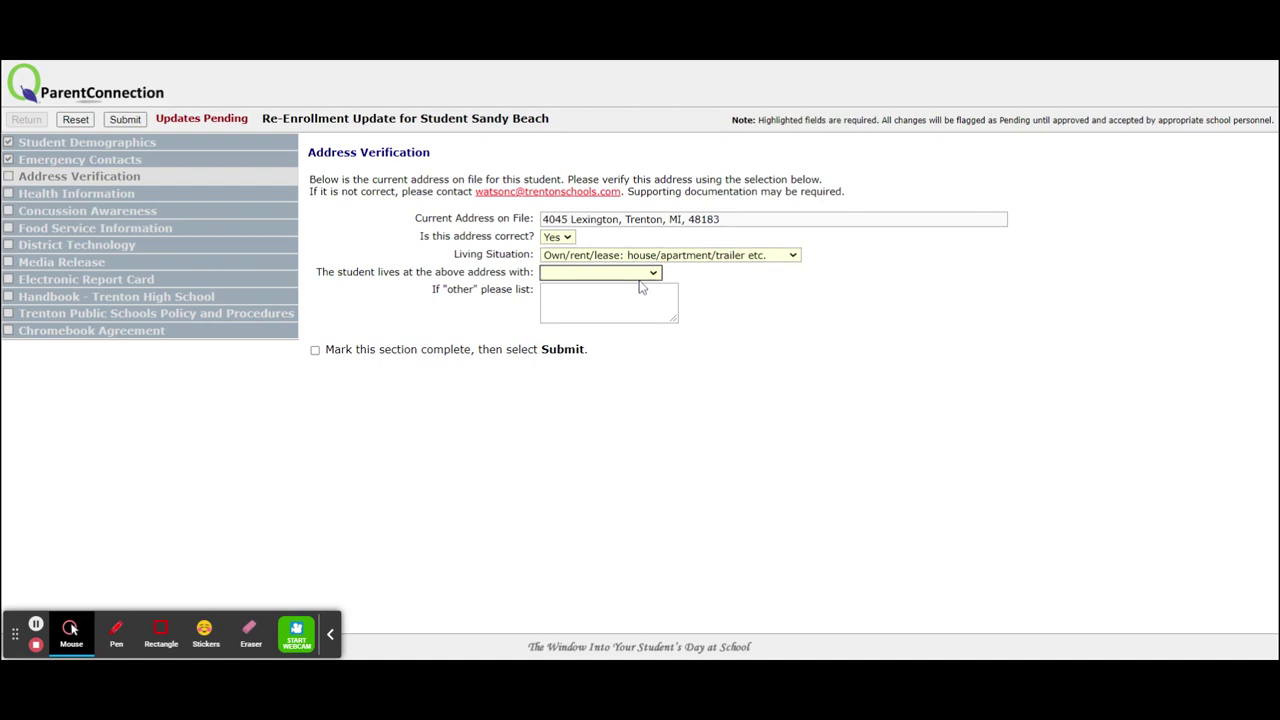
left_click(628, 296)
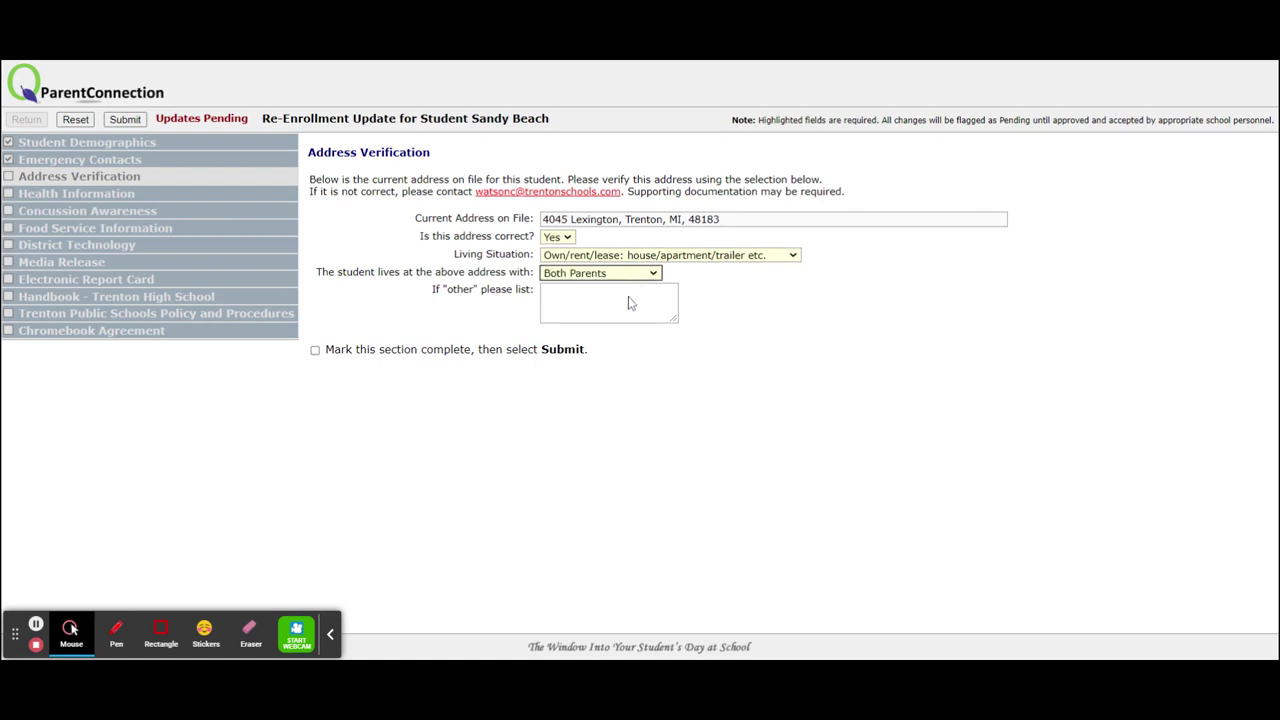
left_click(315, 350)
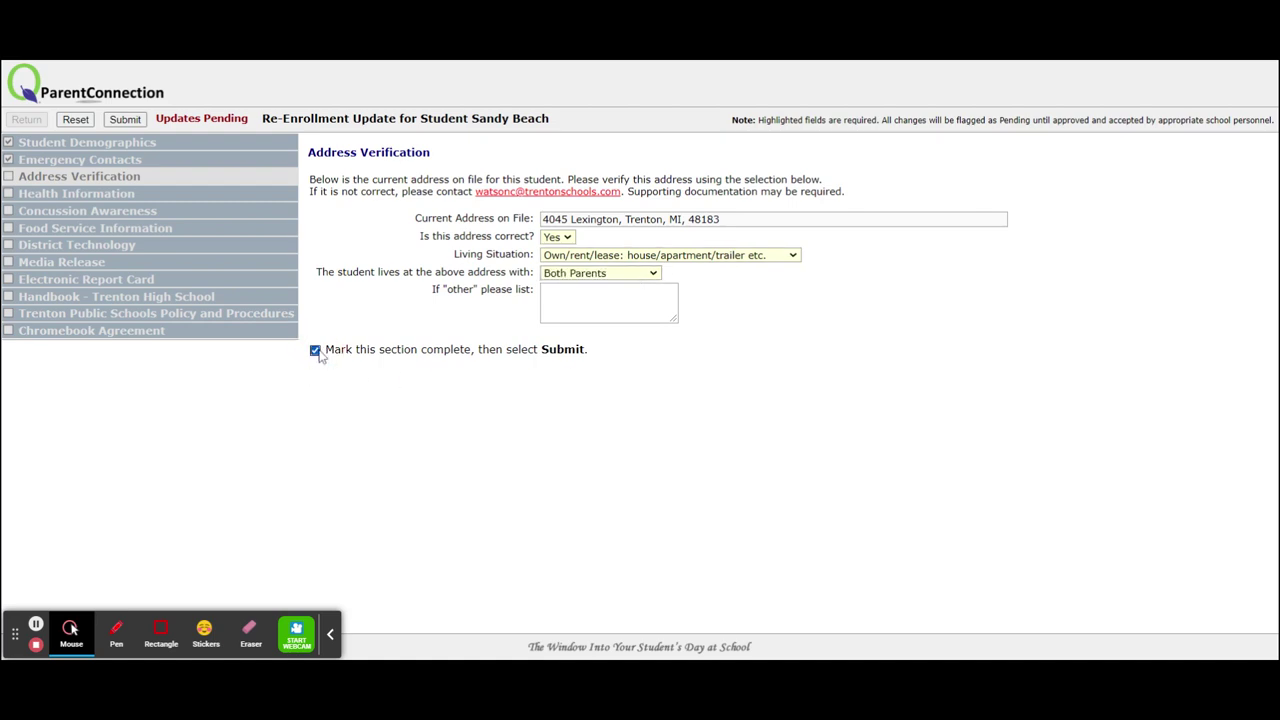
left_click(125, 120)
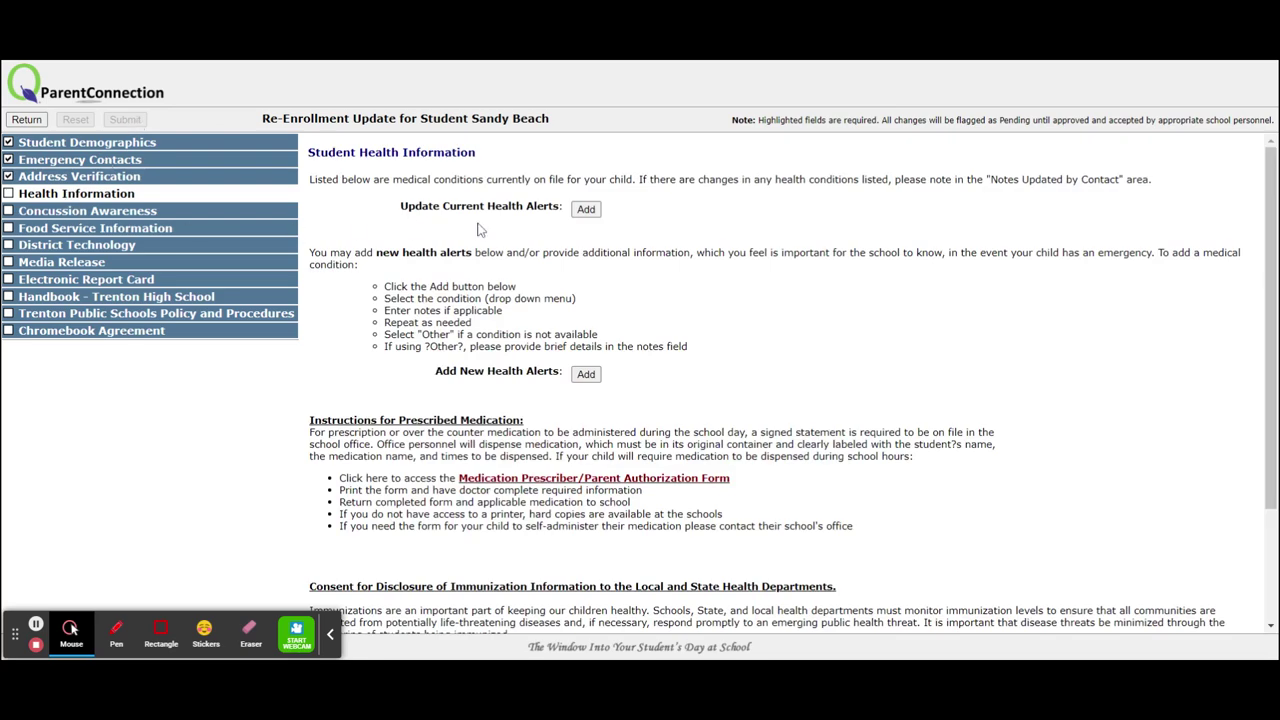
- Scroll down through the Health Information section to review it
scroll(620, 340, "down", 3)
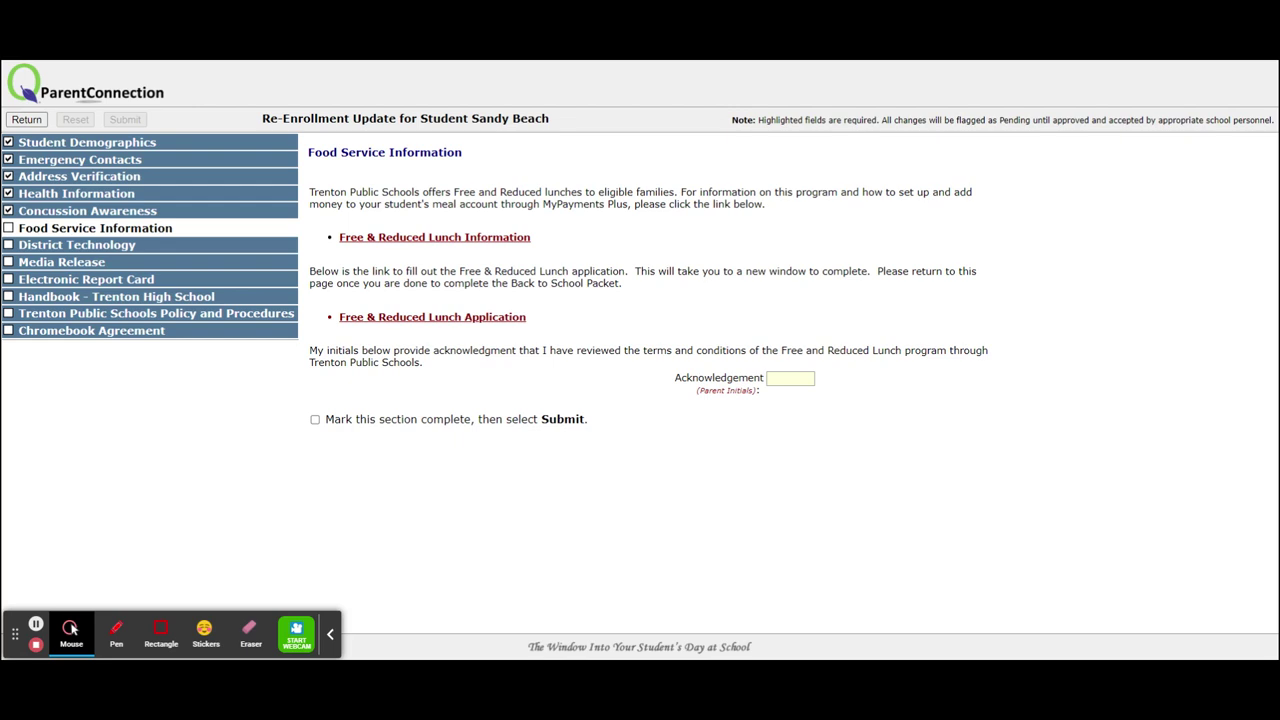
- Enter the parent's initials in the Food Service acknowledgement, mark it complete and submit
left_click(785, 378)
type("jk")
left_click(315, 420)
left_click(126, 120)
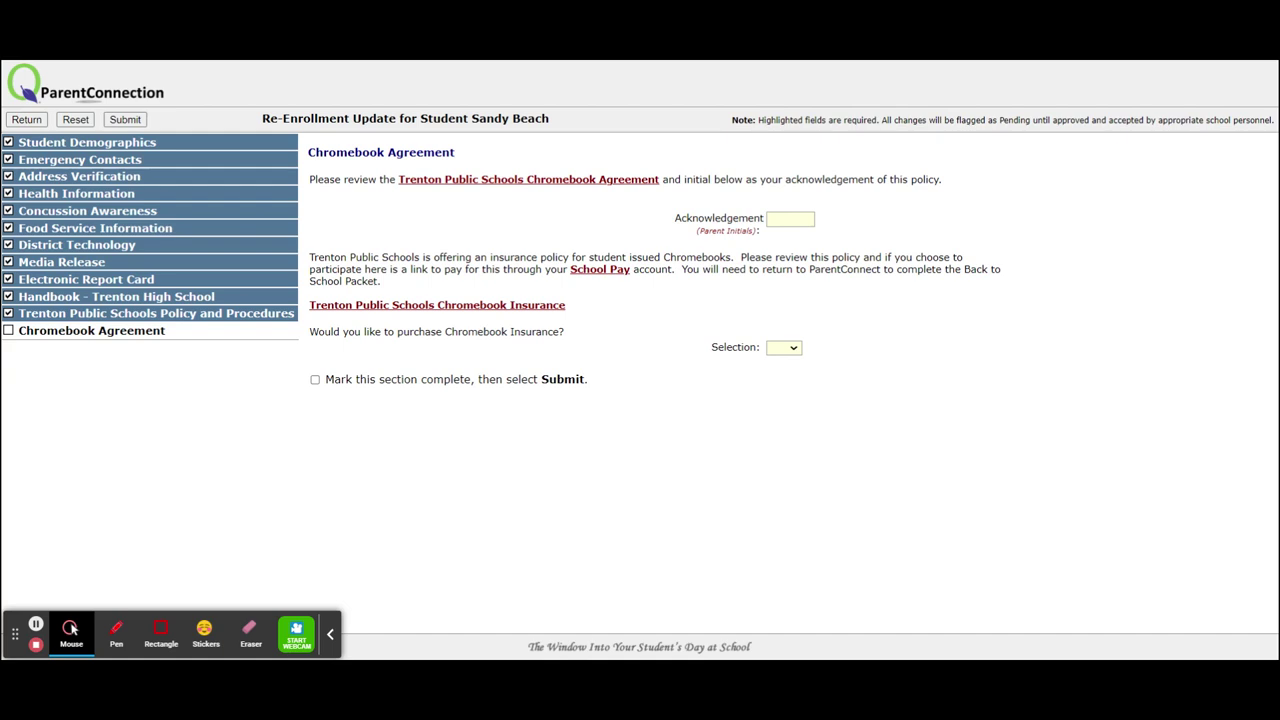
- Initial the Chromebook Agreement acknowledgement and select Yes for Chromebook Insurance
left_click(789, 218)
type("jk")
left_click(533, 313)
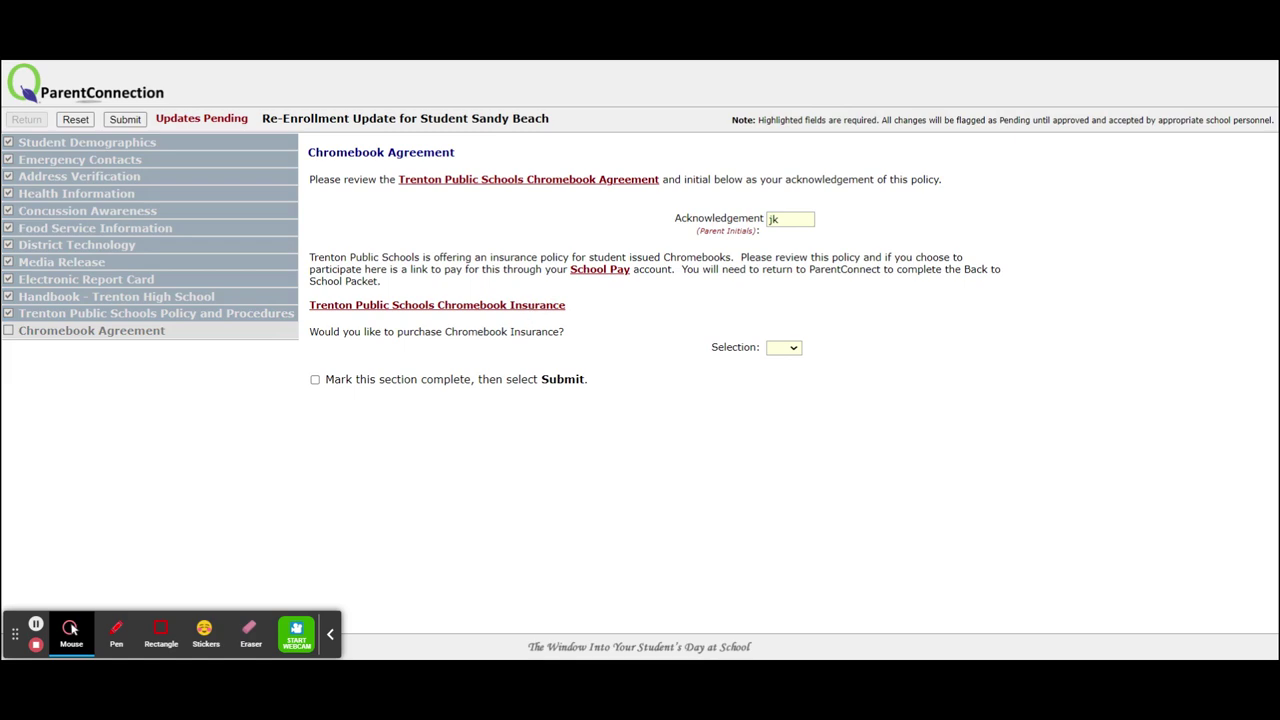
left_click(790, 348)
left_click(792, 378)
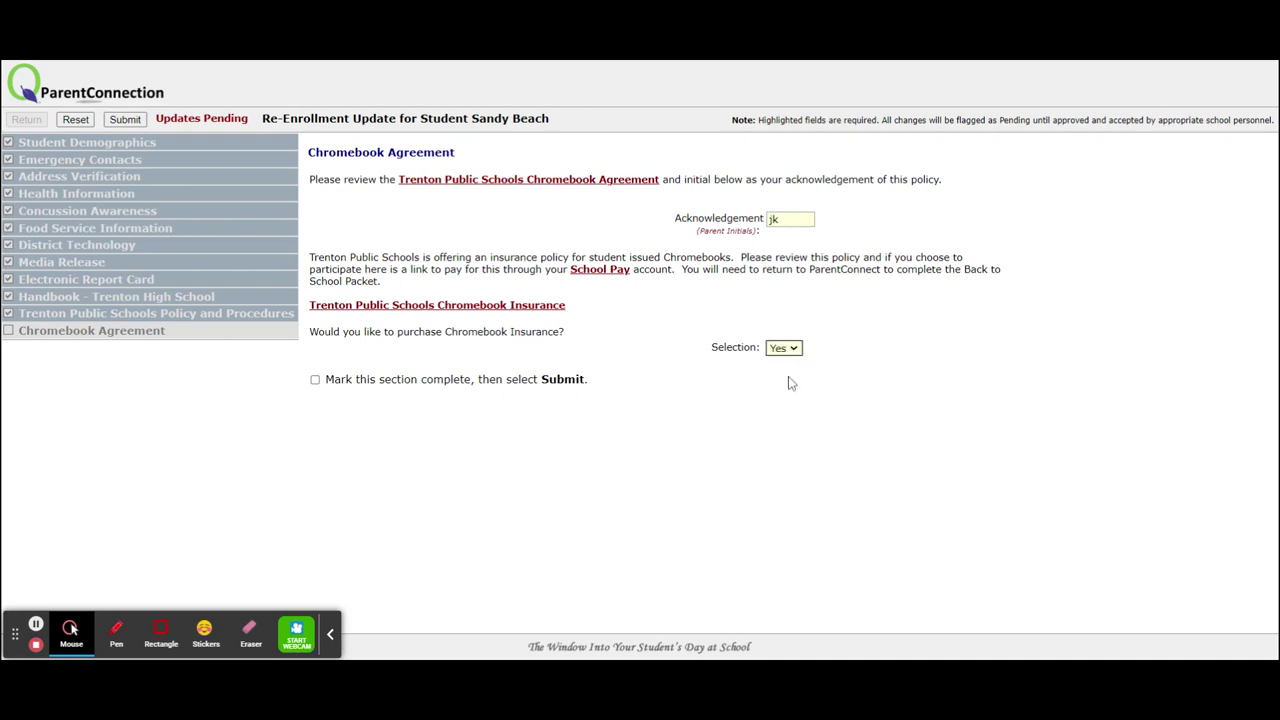
left_click(588, 279)
- Mark the Chromebook Agreement section complete and submit it
left_click(315, 380)
left_click(144, 119)
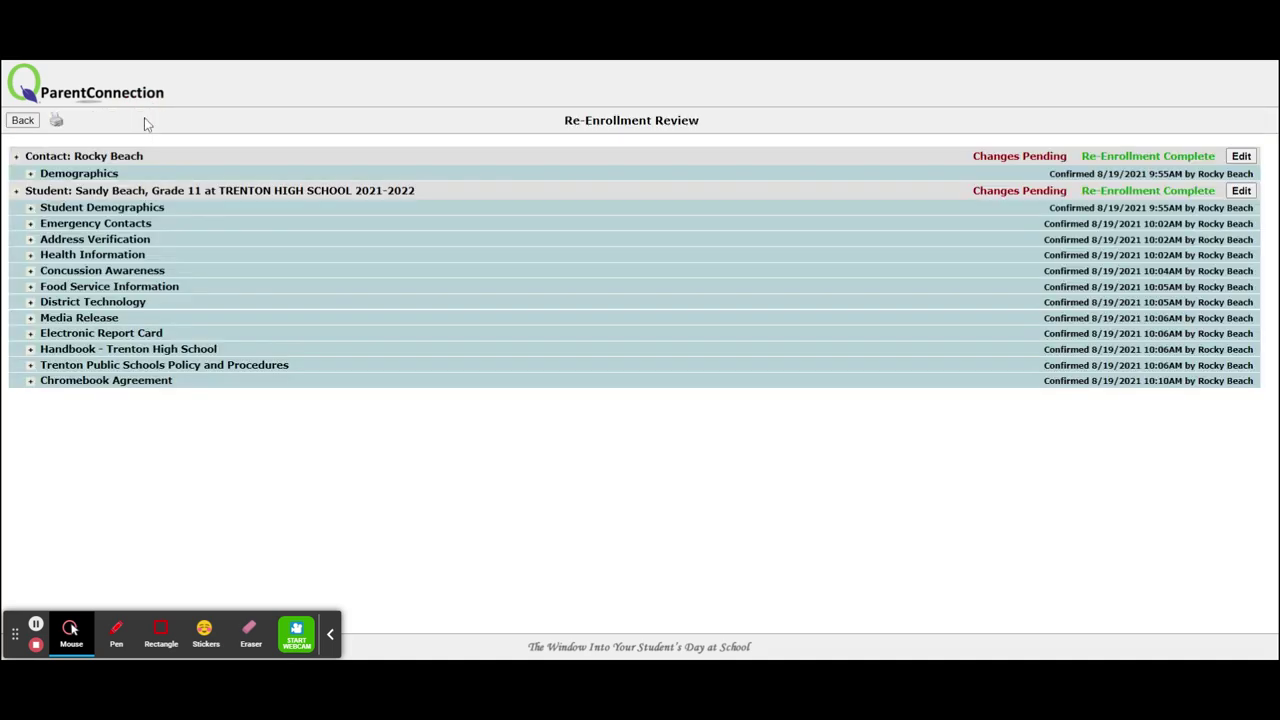